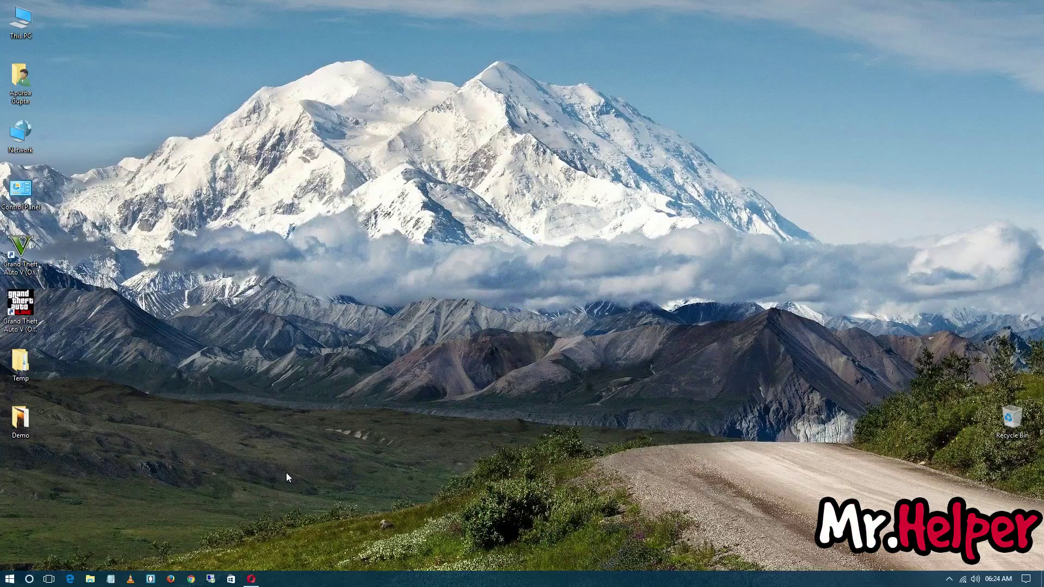
Step: Open Opera, load google.com and search for 'mkvtoolnix'
left_click(251, 578)
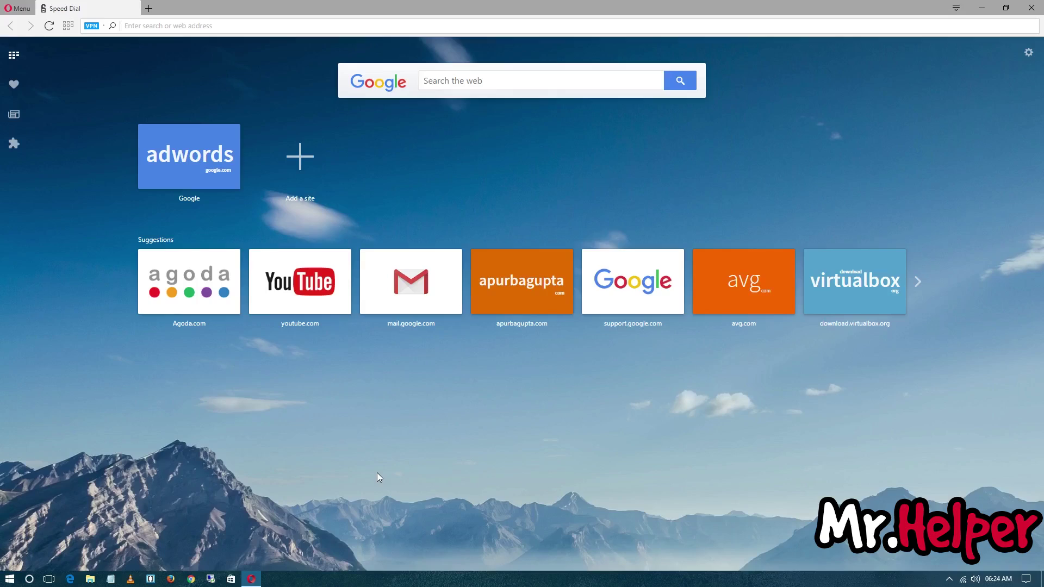
left_click(319, 27)
type("google.com")
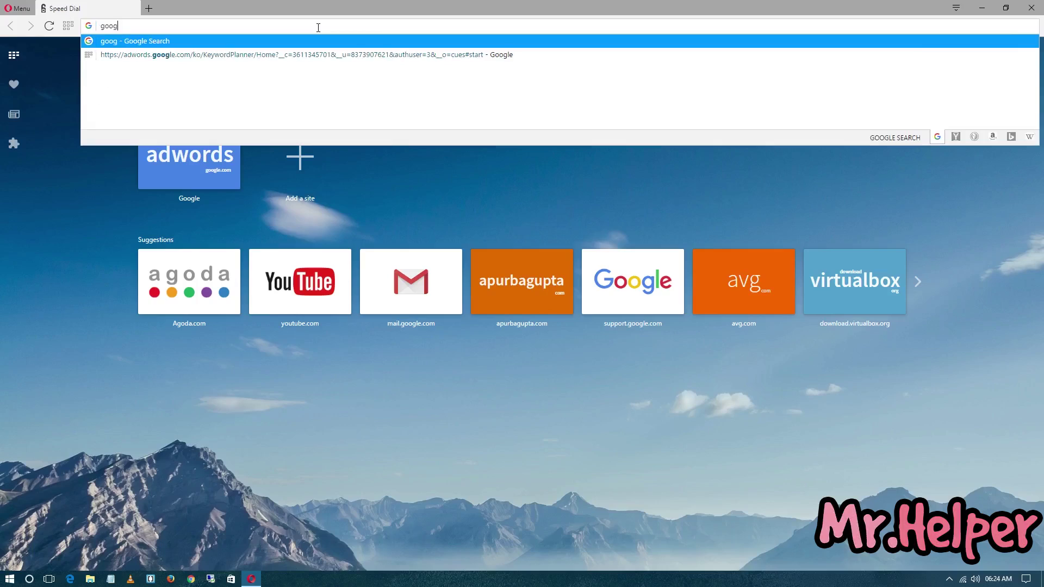
key("Return")
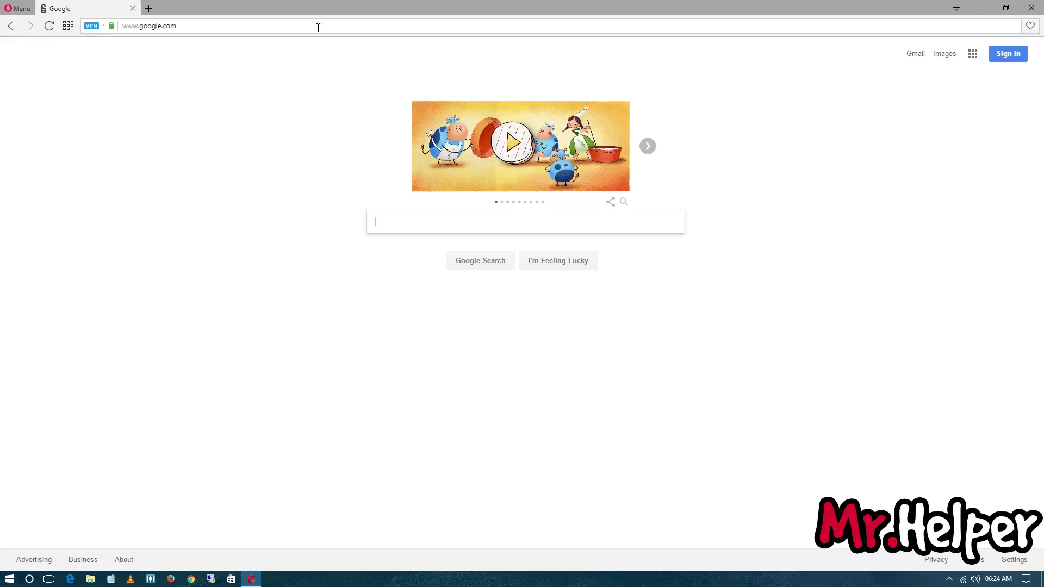
type("mkvtoolnix")
key("Return")
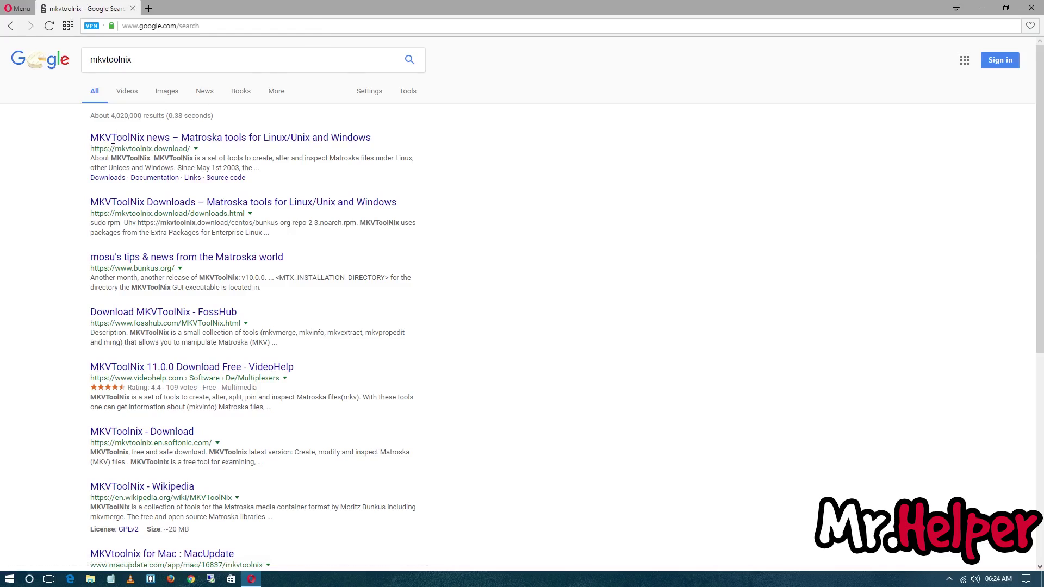
Step: Open the official MKVToolNix site and go to the Windows section of its Downloads page
left_click(175, 139)
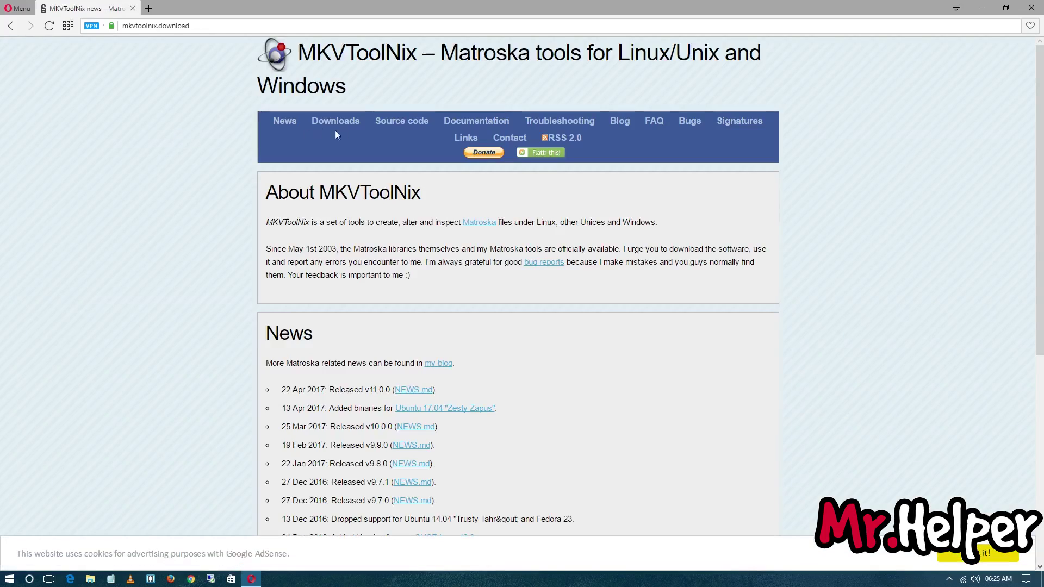
left_click(351, 120)
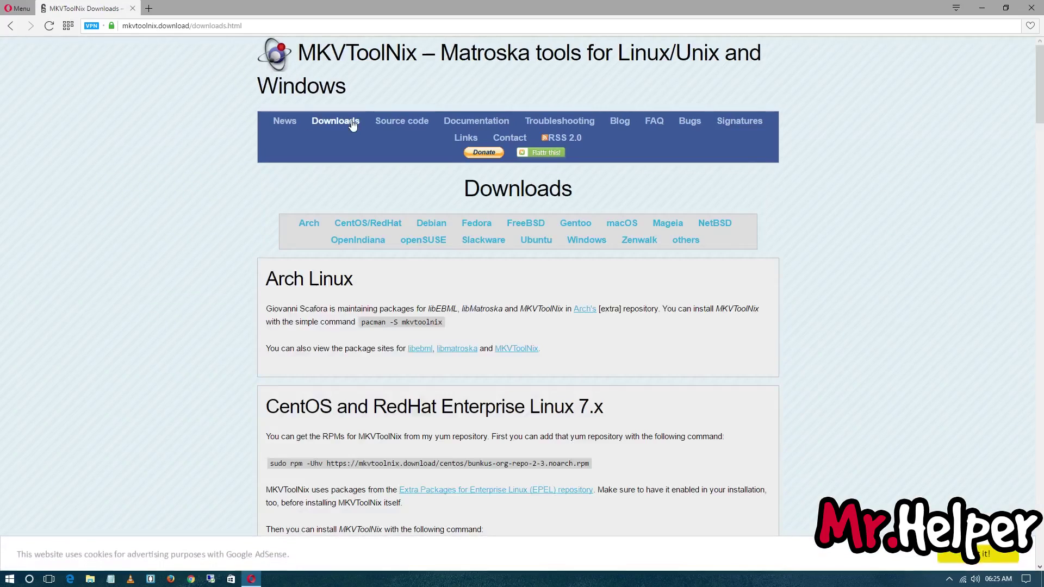
left_click(593, 242)
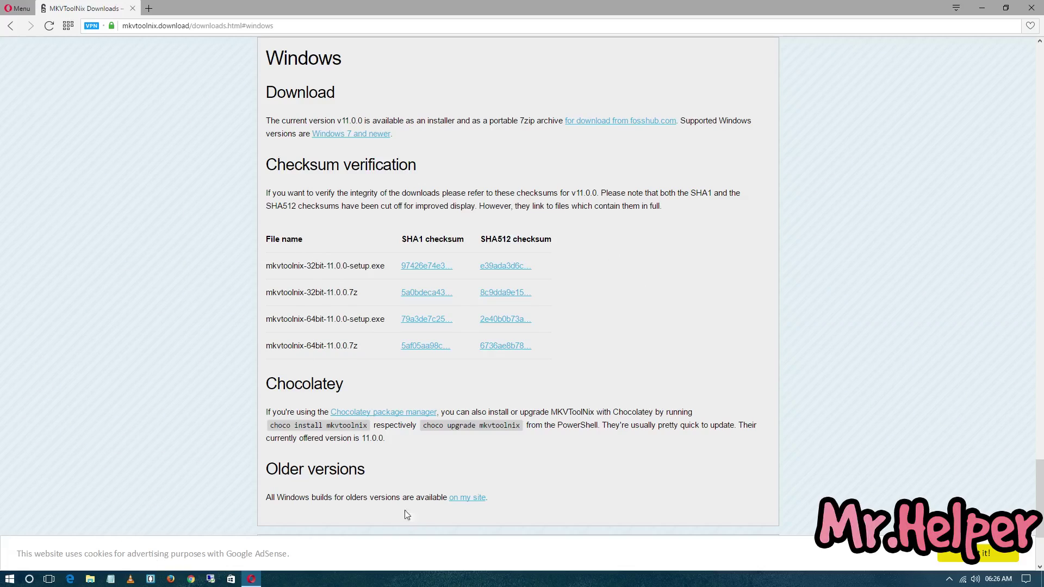
Step: Follow the Older versions link to the archive and open the Windows releases folder
left_click_drag(263, 469, 365, 471)
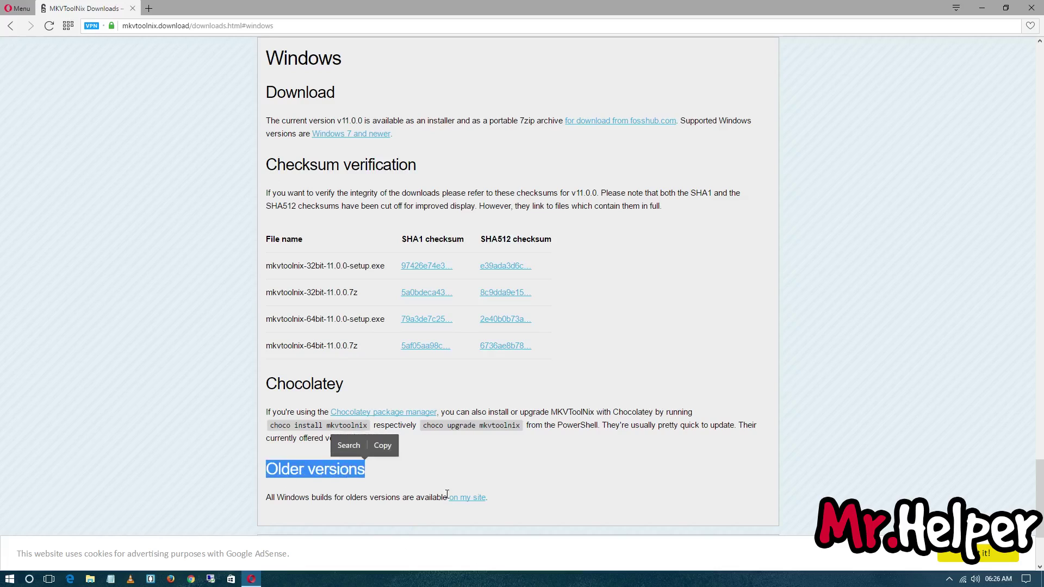
left_click(465, 503)
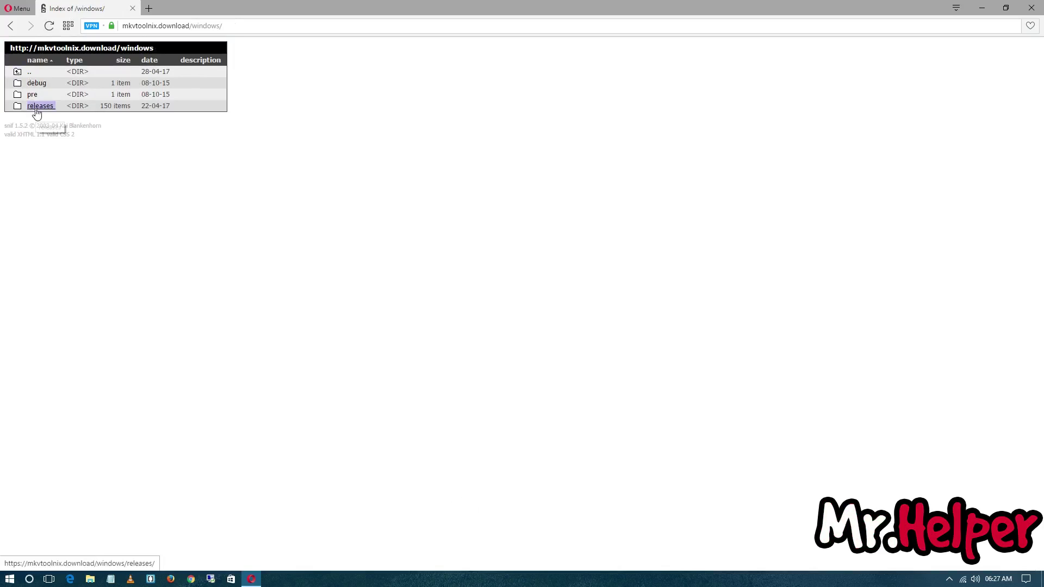
left_click(37, 110)
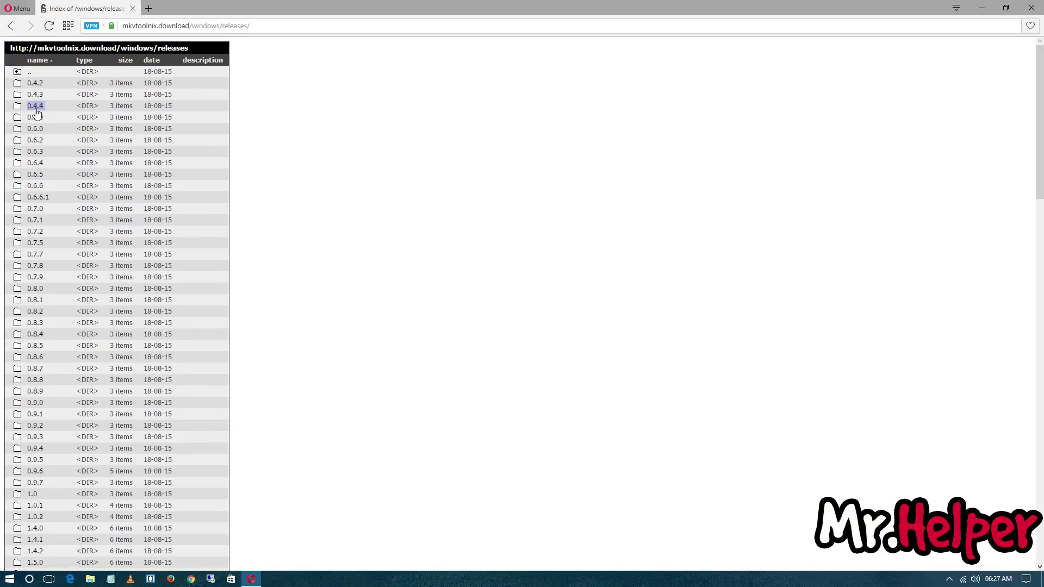
Step: Scroll down the releases list and highlight the 8.3.0 version entry
scroll(36, 113, "down", 2)
scroll(36, 113, "up", 2)
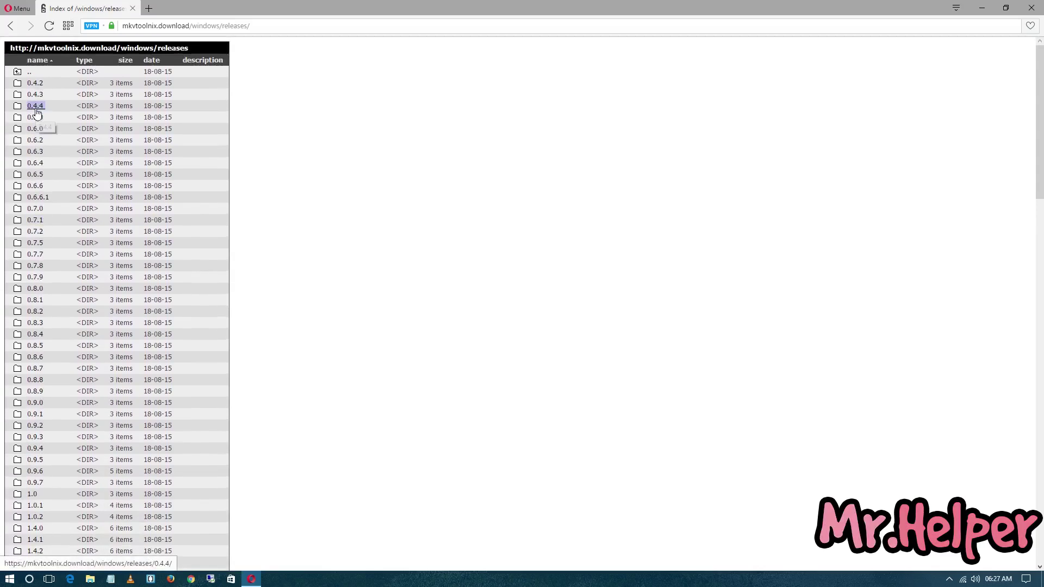
scroll(36, 113, "down", 2)
scroll(36, 113, "up", 2)
scroll(37, 113, "down", 4)
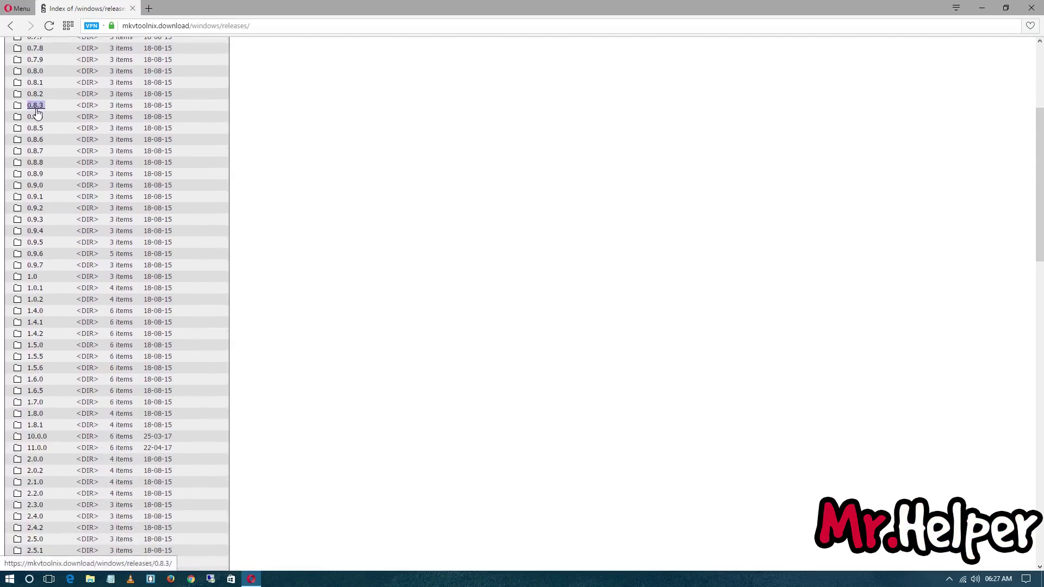
scroll(37, 112, "down", 10)
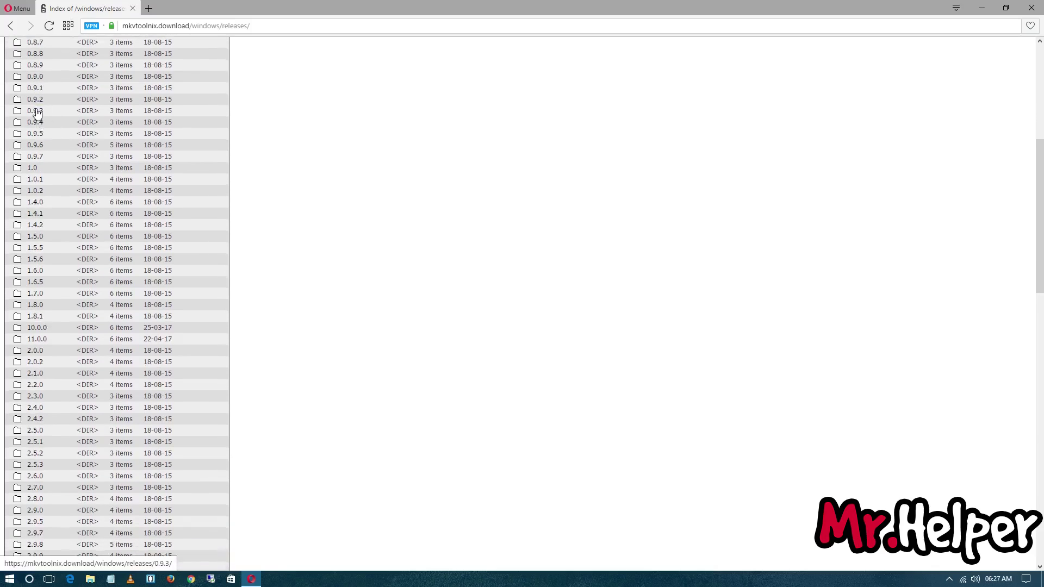
scroll(37, 113, "down", 5)
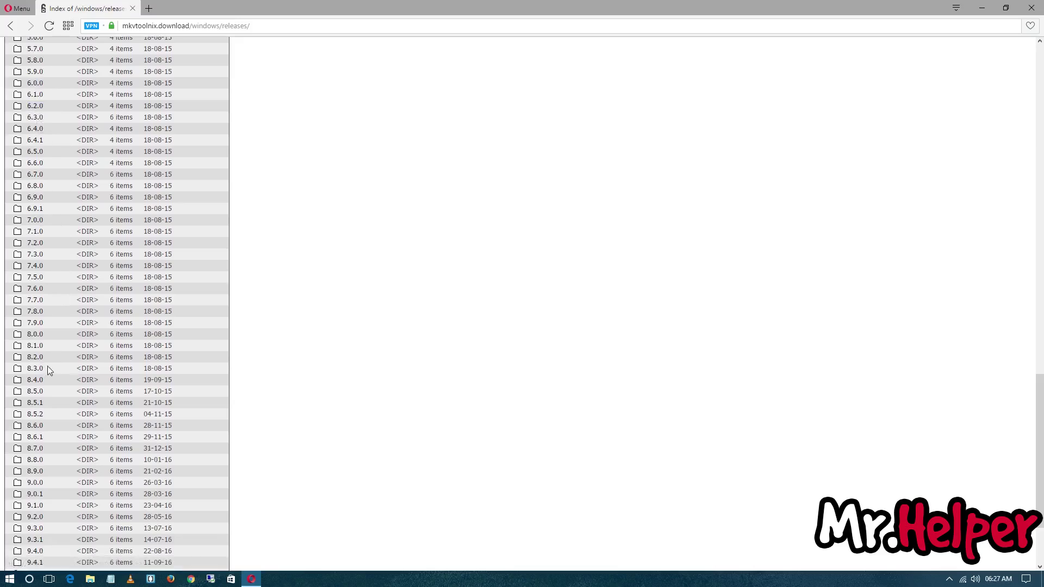
double_click(35, 370)
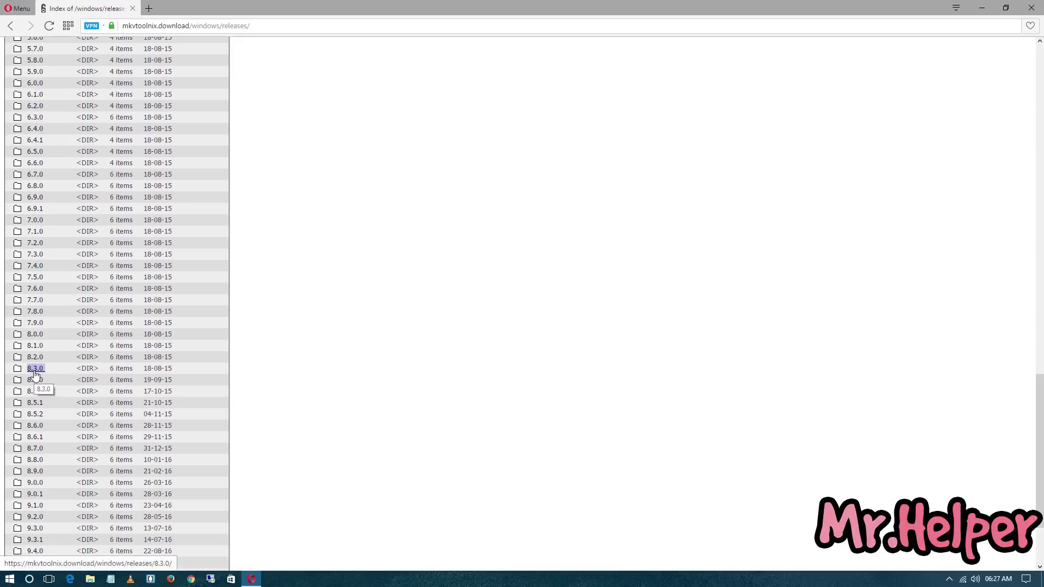
left_click(58, 363)
left_click_drag(58, 366, 26, 372)
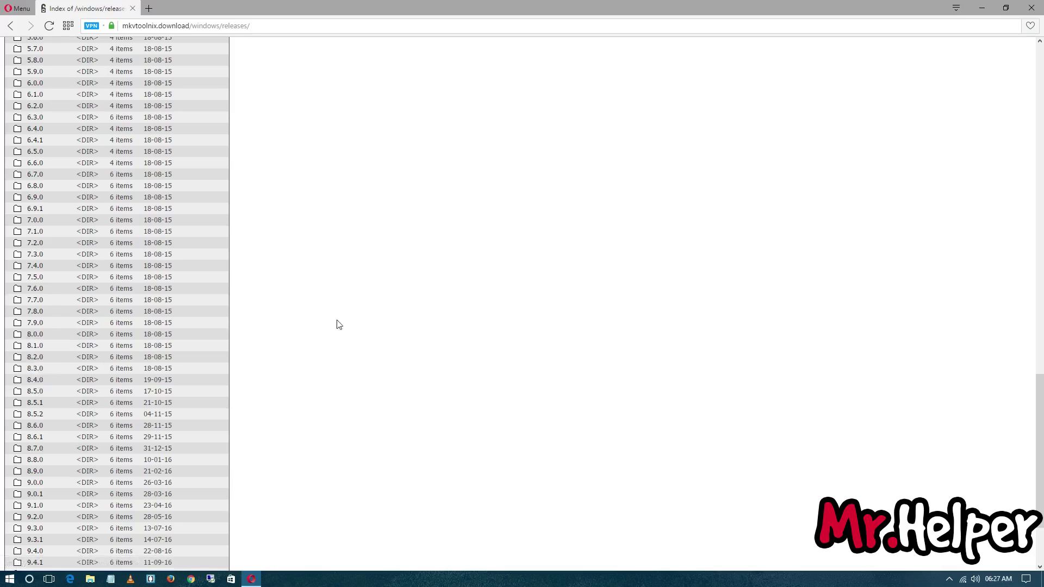
Step: Open the 8.3.0 release folder, then minimize the browser to show the desktop
left_click(34, 370)
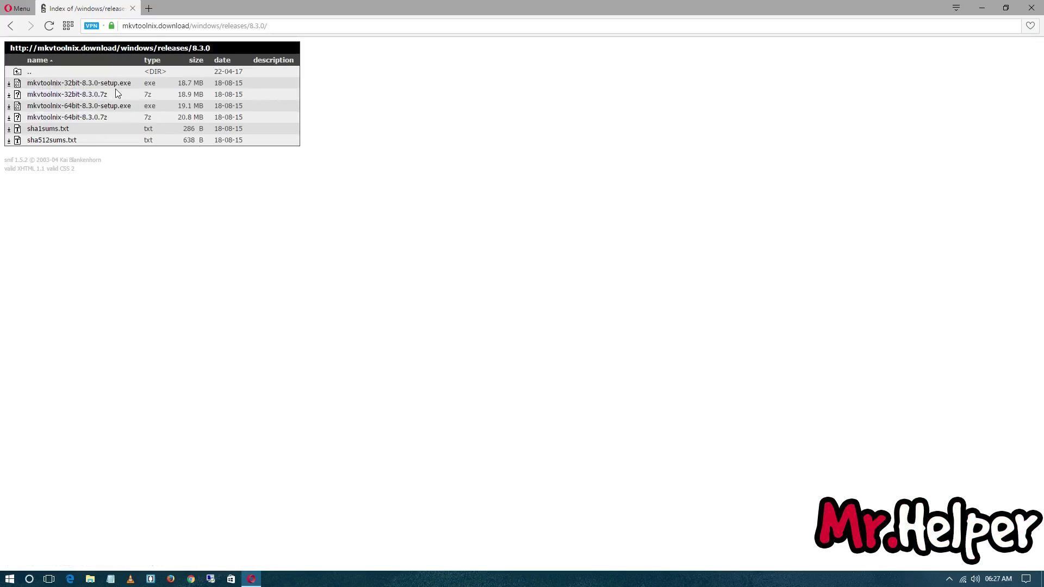
left_click_drag(112, 85, 76, 90)
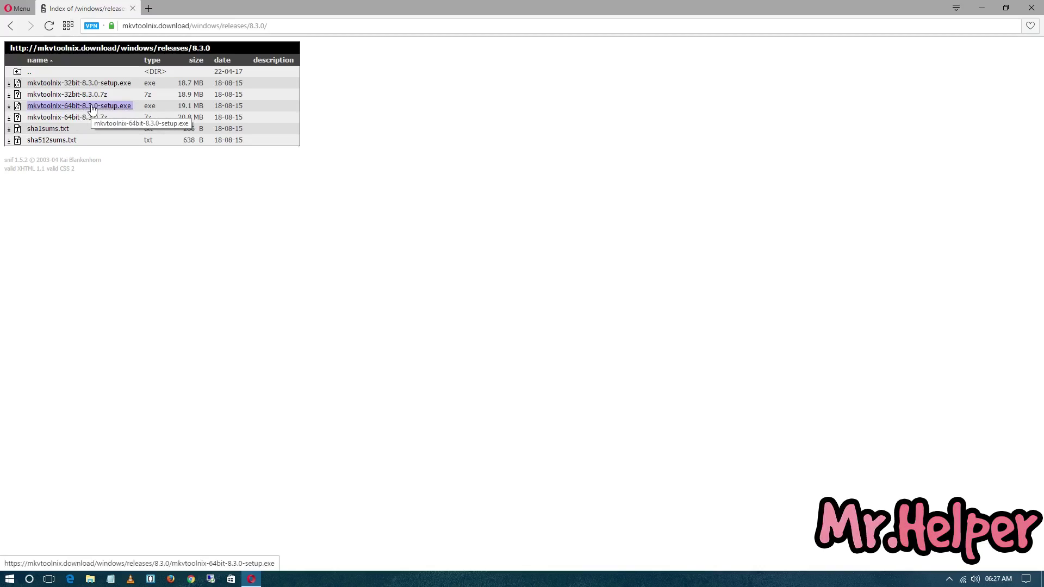
left_click(982, 8)
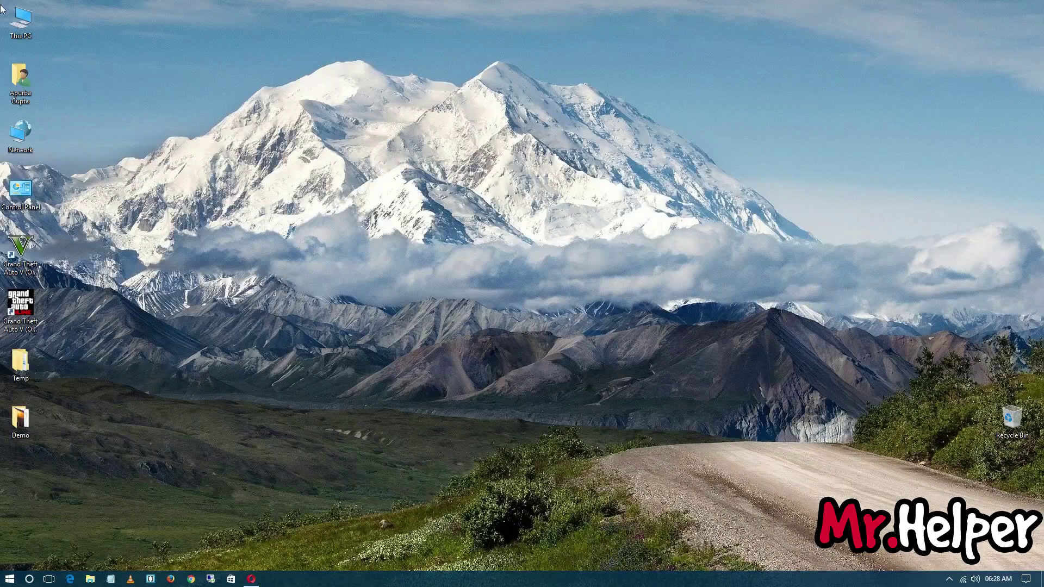
Step: Open This PC's Properties to confirm the system is 64-bit Windows 10 Pro
double_click(19, 35)
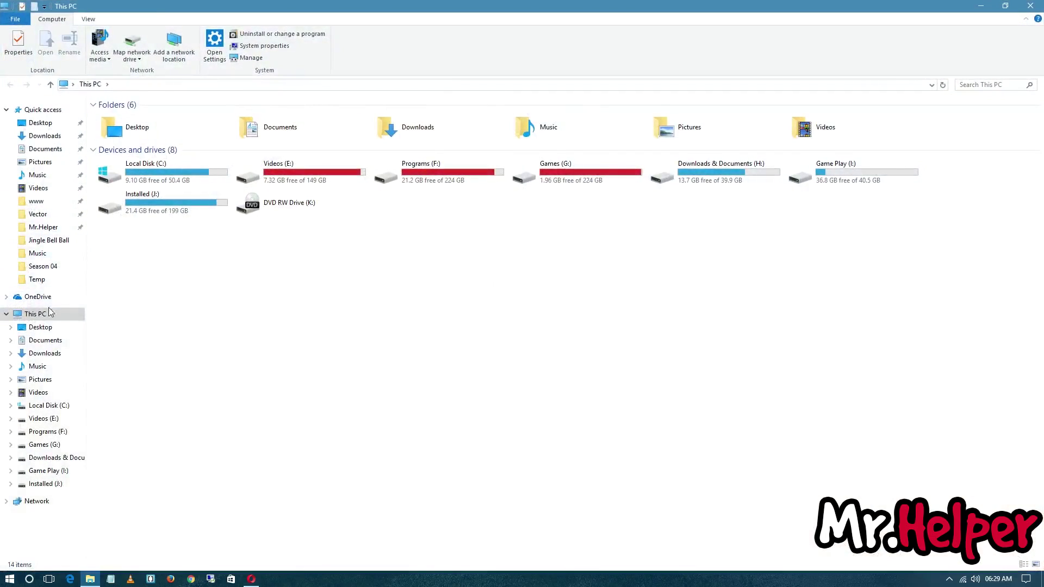
left_click(35, 317)
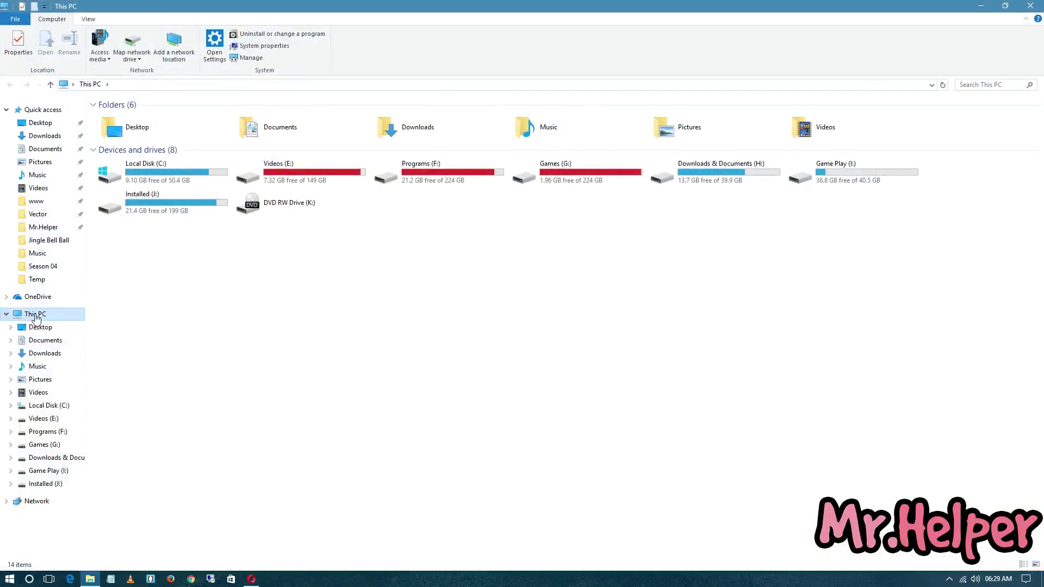
right_click(36, 318)
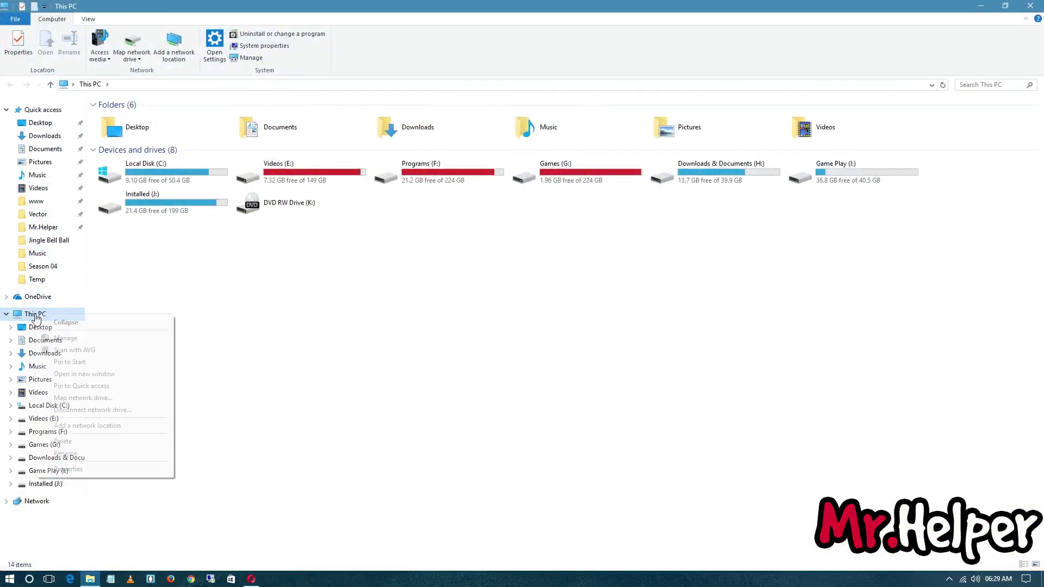
left_click(76, 476)
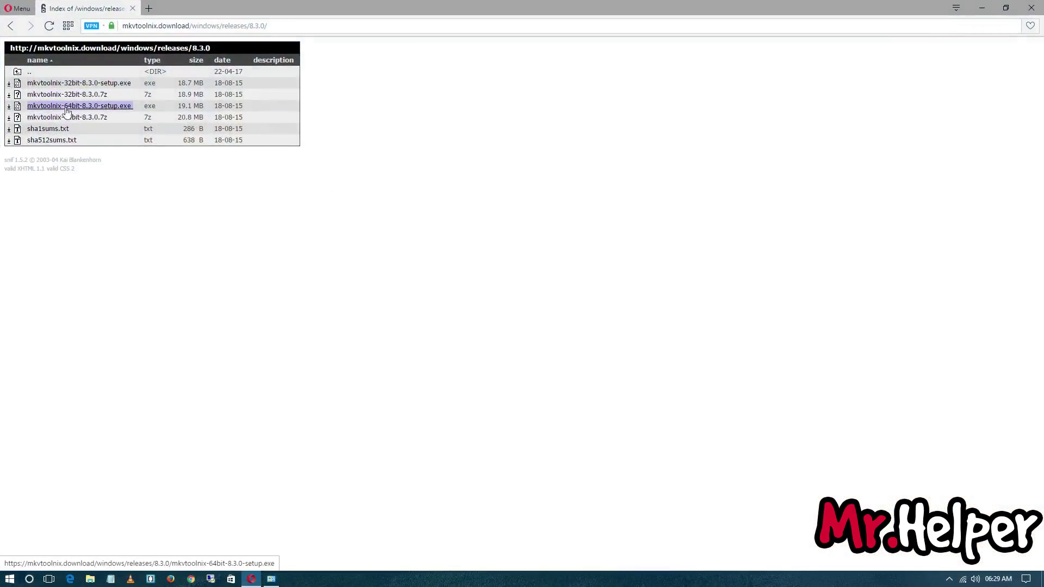
left_click(251, 579)
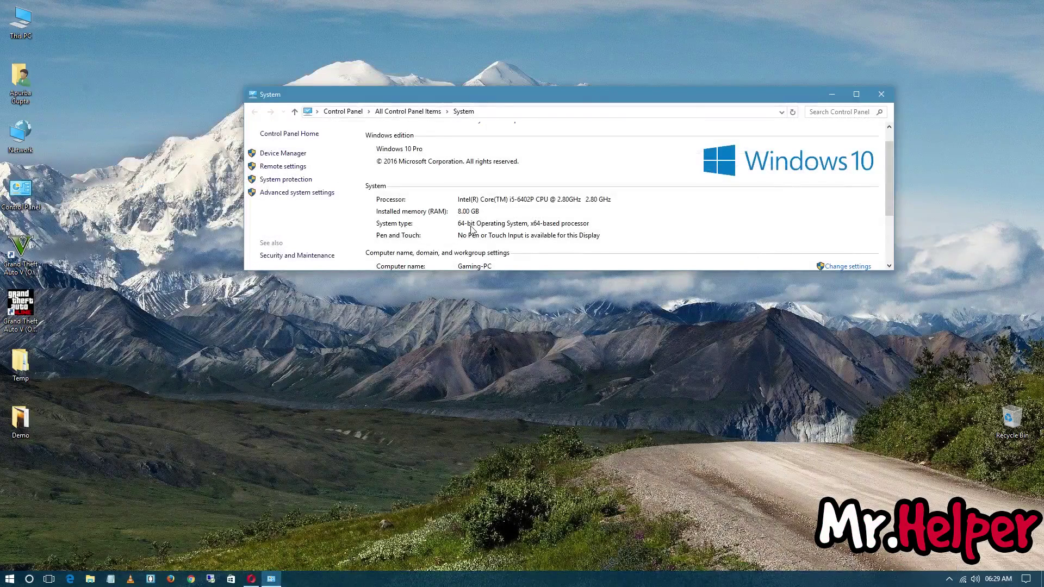
Step: Restore the browser showing the 8.3.0 release file listing
left_click(251, 579)
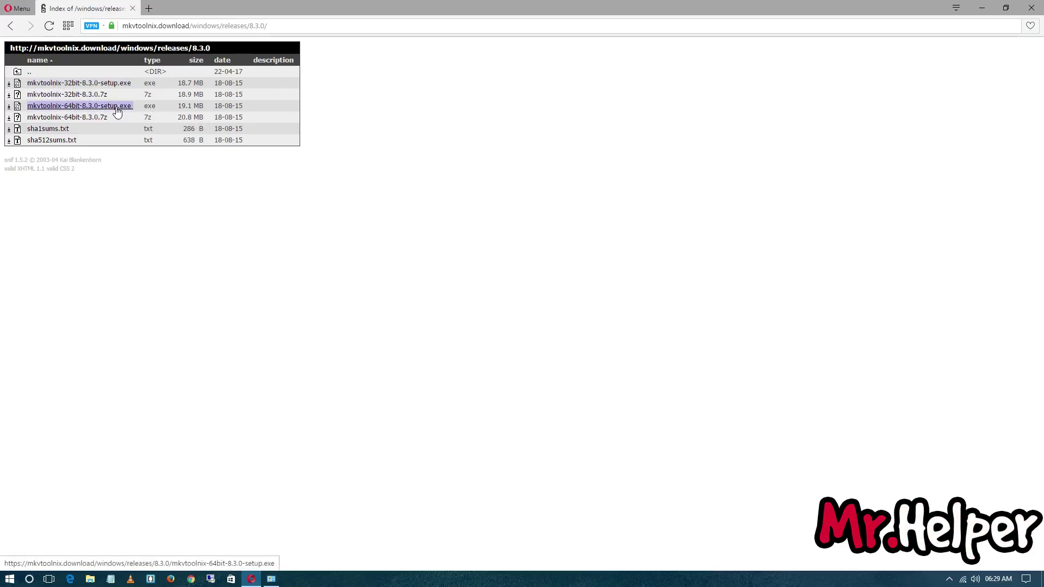
Step: Download mkvtoolnix-64bit-8.3.0-setup.exe (19.12 MB) to F:\Downloads\Programs with Internet Download Manager
left_click(117, 106)
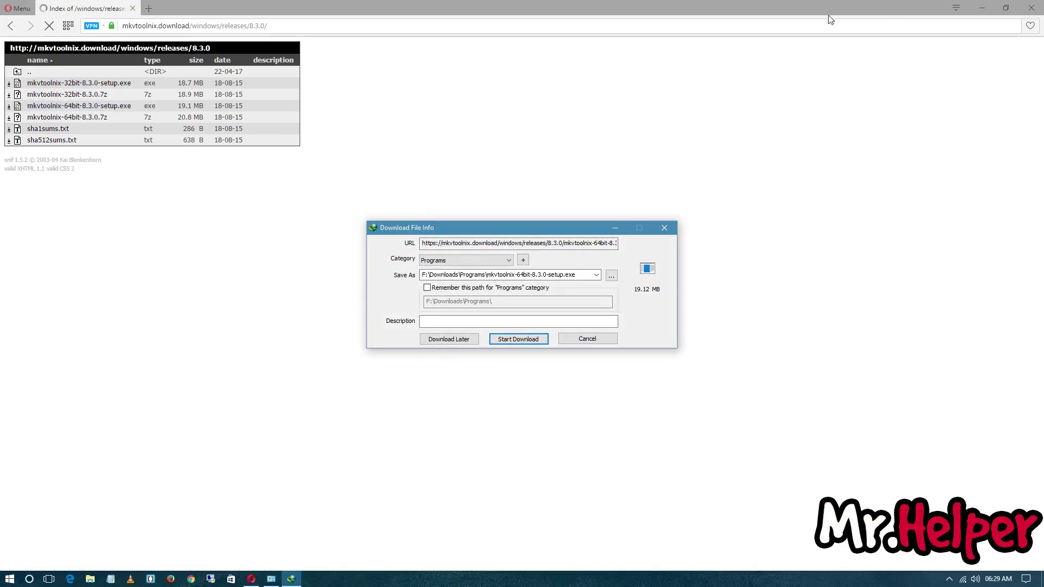
left_click(978, 6)
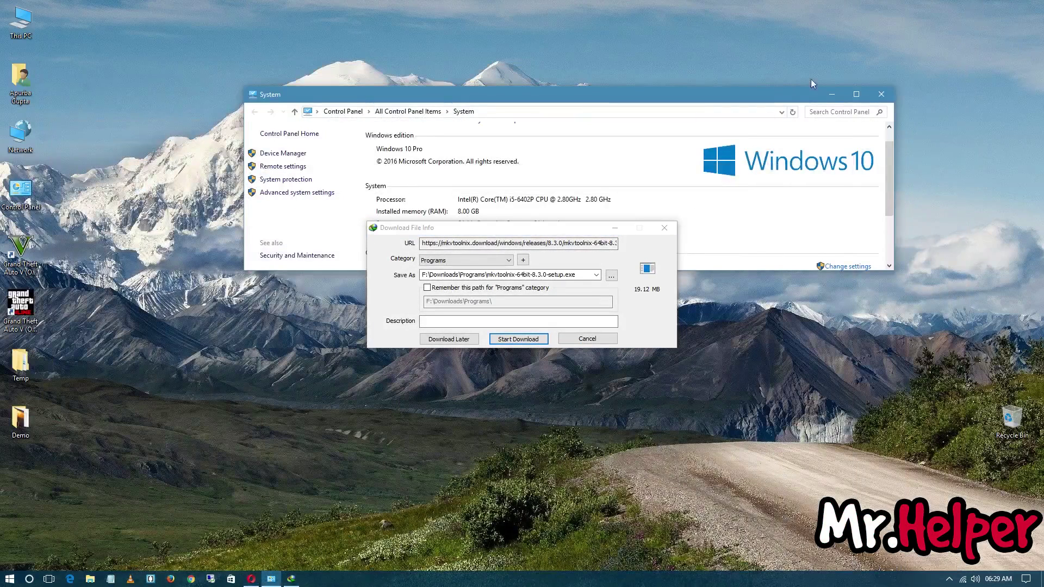
left_click(871, 96)
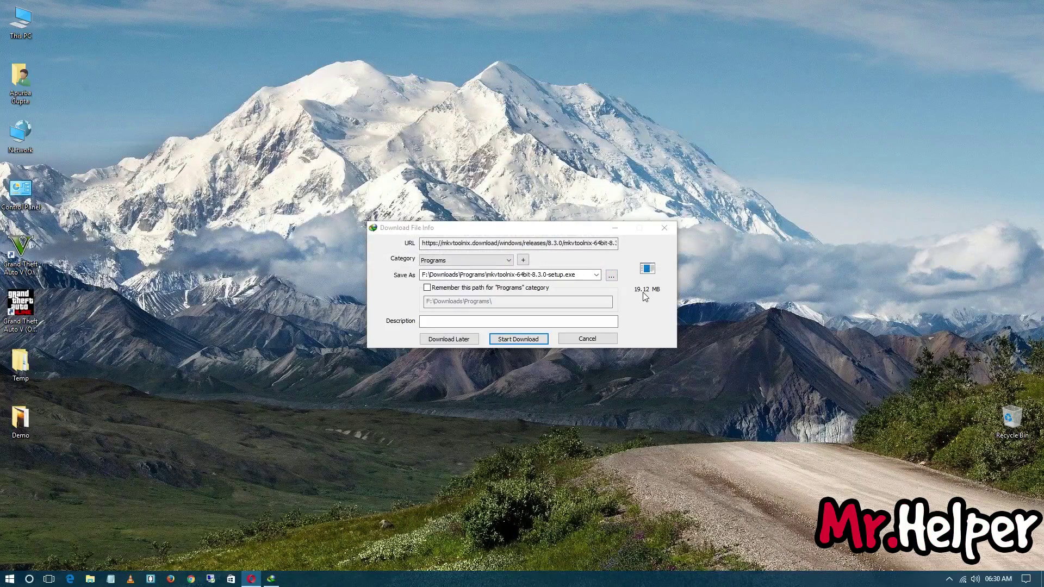
left_click(518, 339)
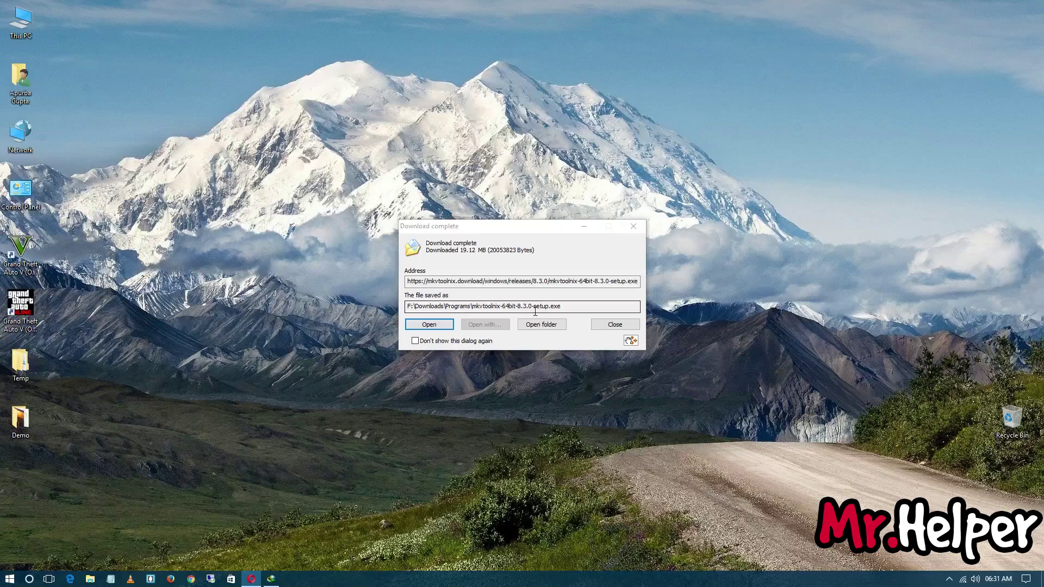
Step: Drag the downloaded setup file onto the desktop and close the download-complete dialog
left_click_drag(629, 340, 602, 322)
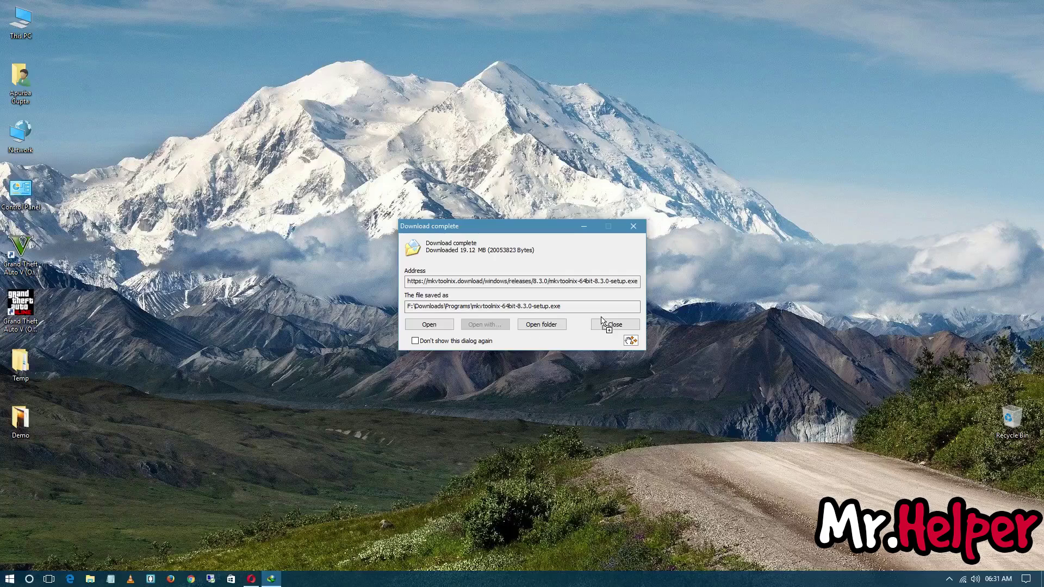
left_click(604, 324)
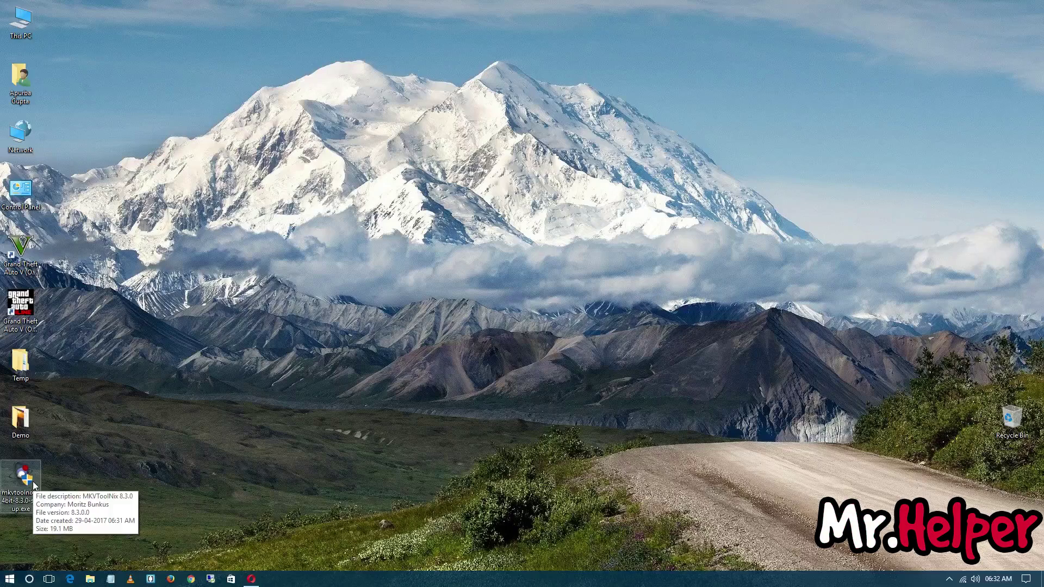
Step: Launch the 8.3.0 64-bit setup, approve UAC, keep English and pass the welcome page
double_click(25, 477)
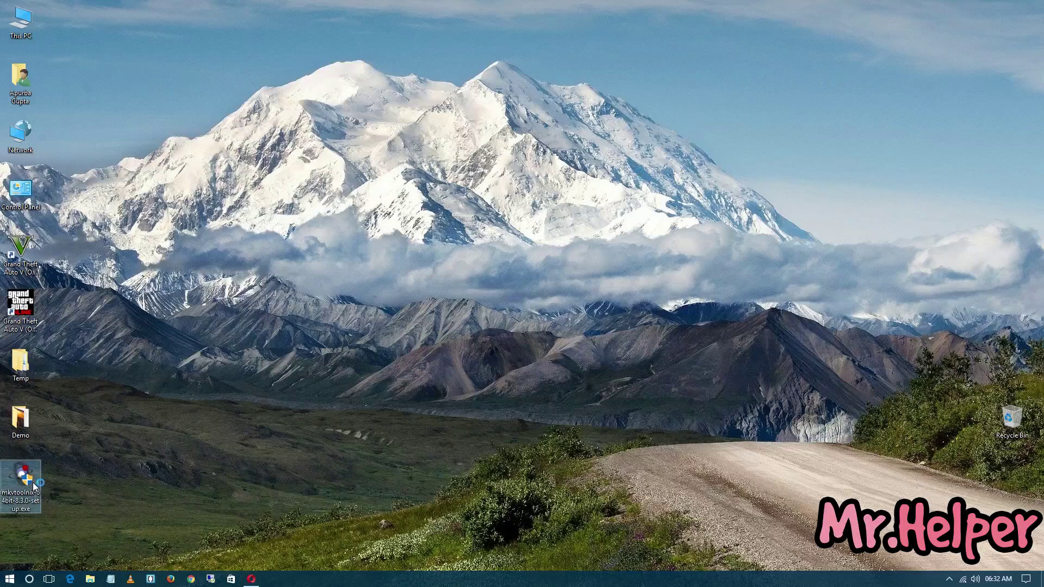
left_click(445, 367)
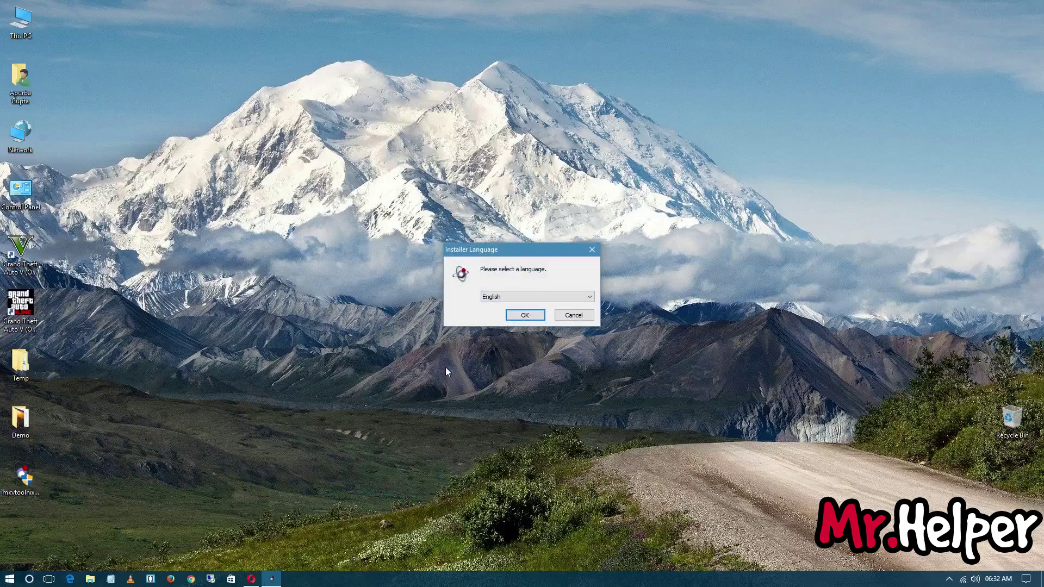
left_click(525, 317)
left_click(582, 378)
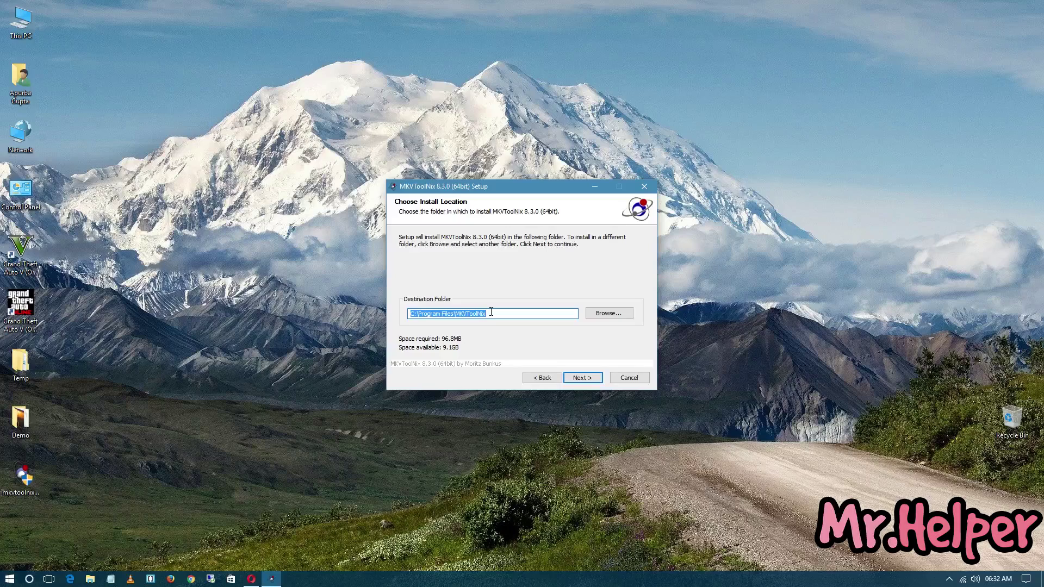
Step: Check drive space in This PC, then change the destination to J:\Program Files\MKVToolNix
double_click(21, 20)
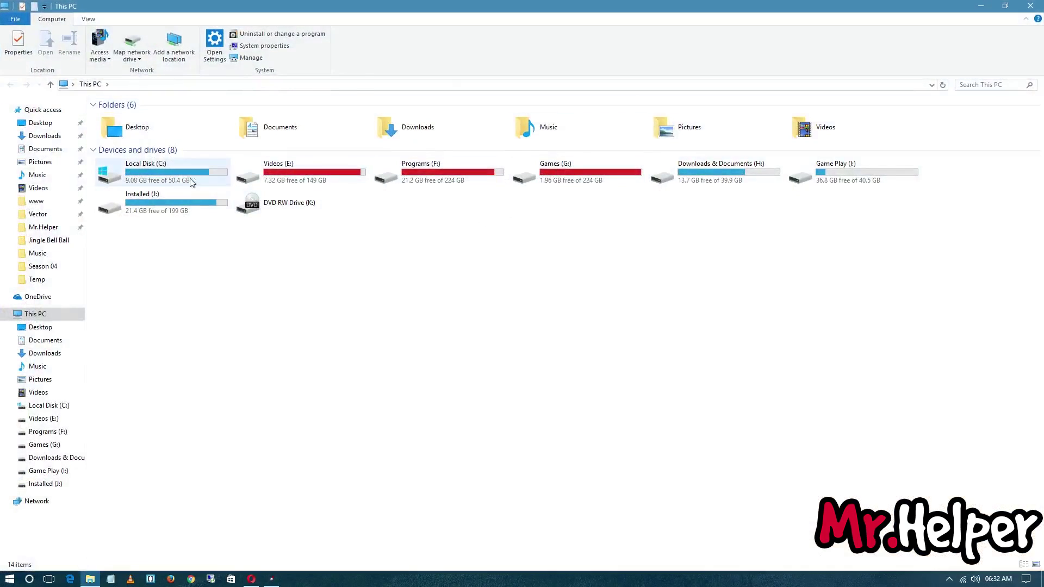
left_click(272, 579)
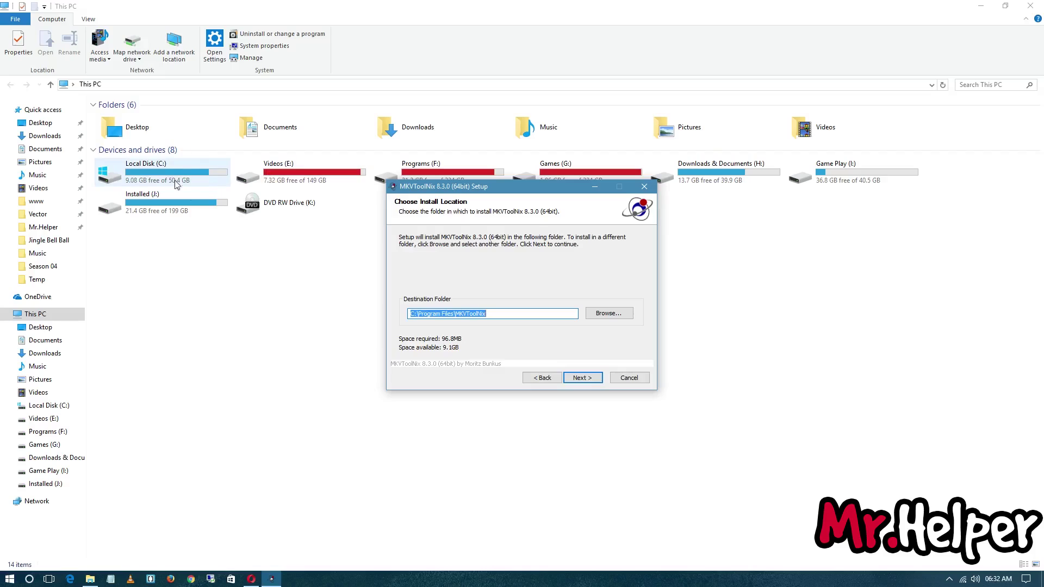
left_click(415, 313)
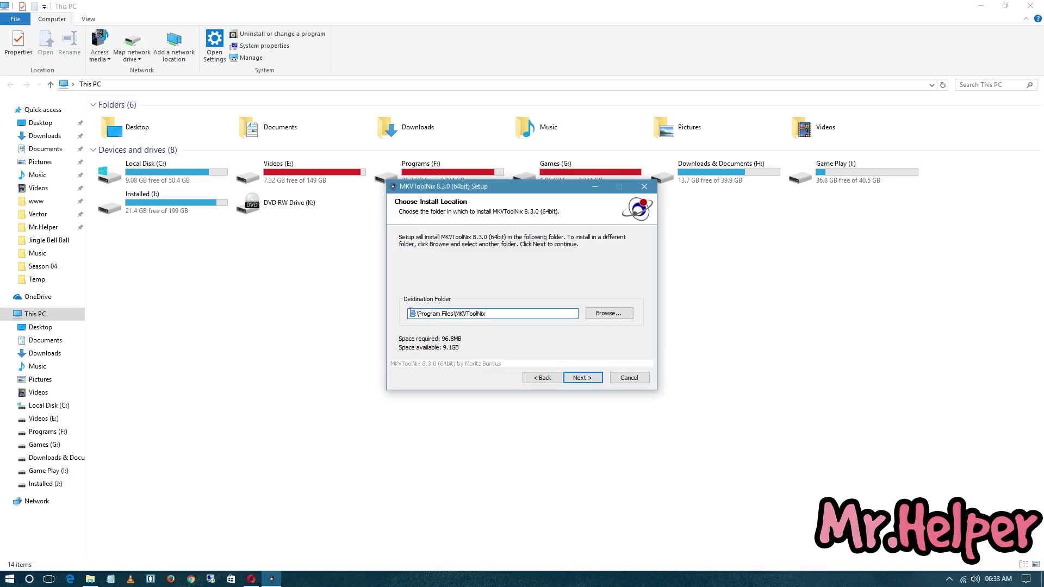
key("BackSpace")
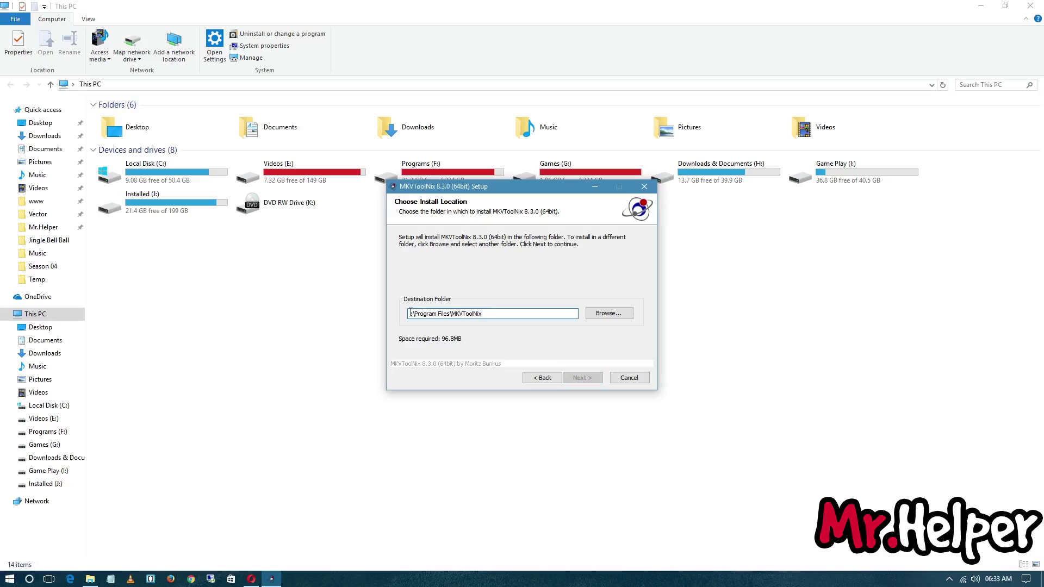
type("J")
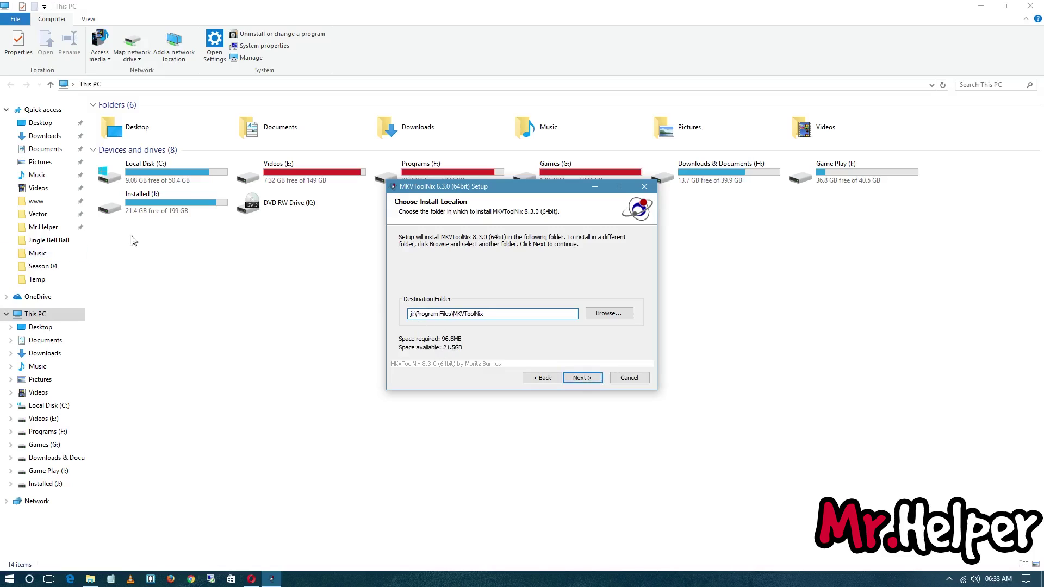
Step: Complete the MKVToolNix 8.3.0 installation, accepting the desktop shortcut, and close the wizard
left_click(583, 378)
left_click(582, 378)
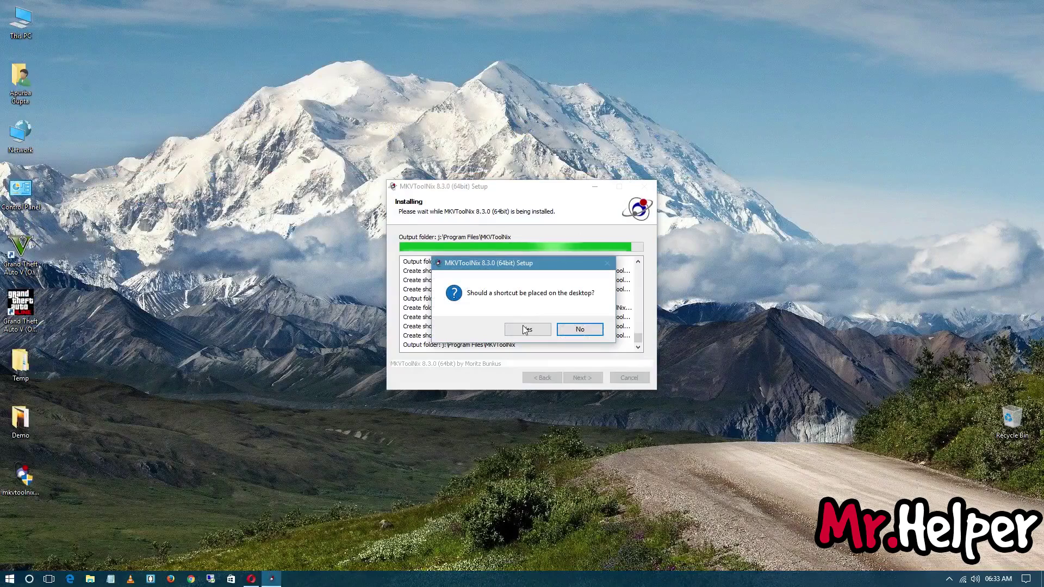
left_click(525, 329)
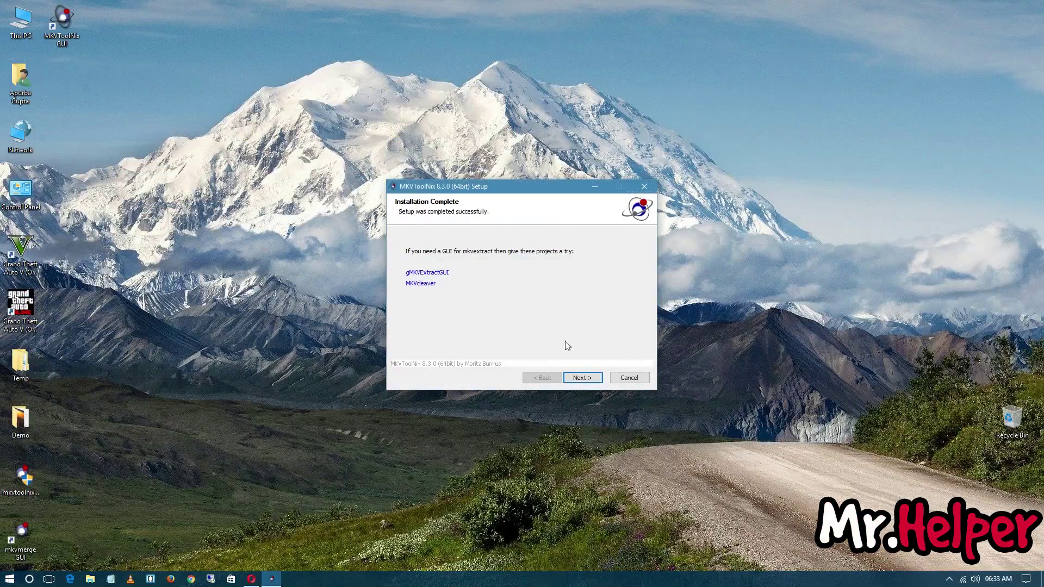
left_click(596, 383)
left_click(582, 378)
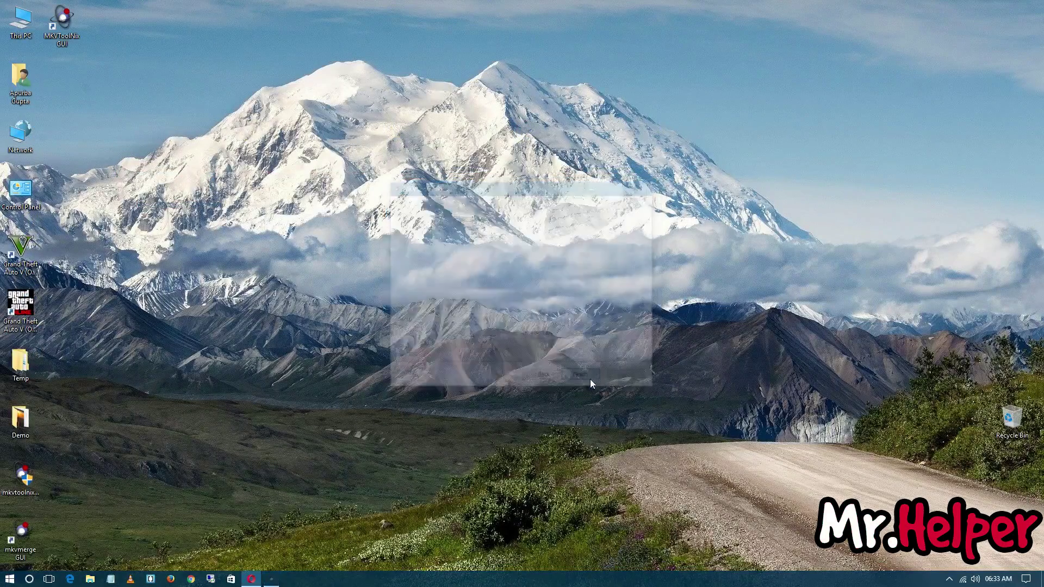
Step: Place the mkvmerge GUI and MKVToolNix GUI desktop shortcuts side by side at the top centre
left_click_drag(20, 535, 251, 101)
left_click_drag(61, 22, 229, 81)
left_click(325, 128)
Step: Launch mkvmerge GUI from its desktop shortcut and reposition its window, maximizing then restoring it
double_click(229, 80)
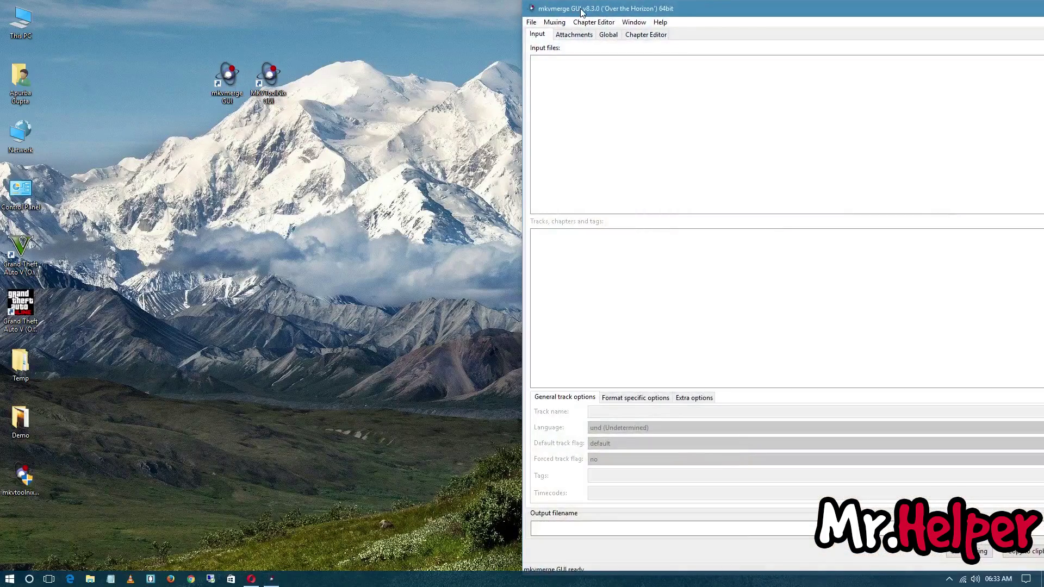
left_click_drag(577, 15, 287, 31)
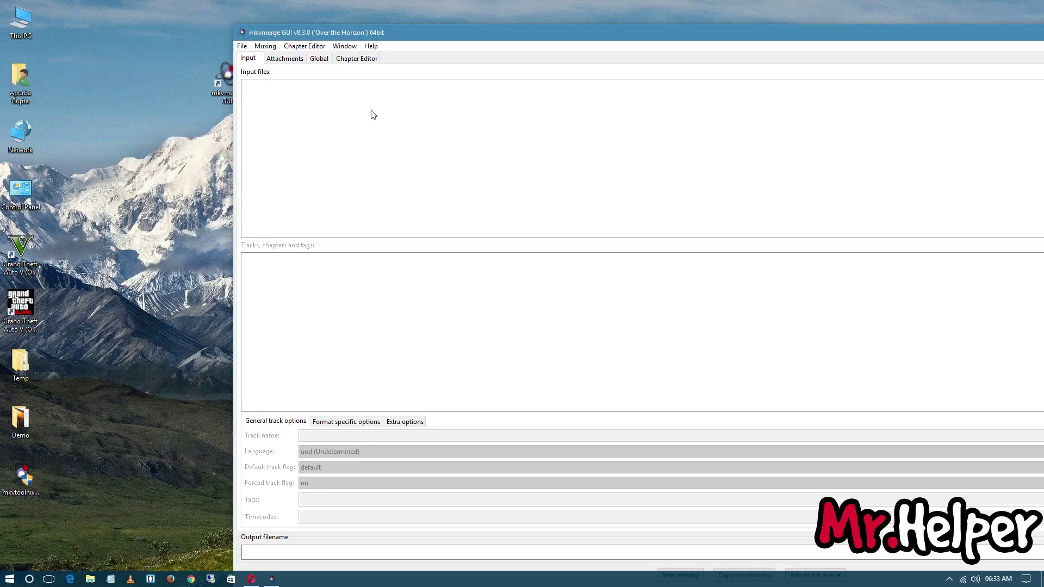
double_click(847, 38)
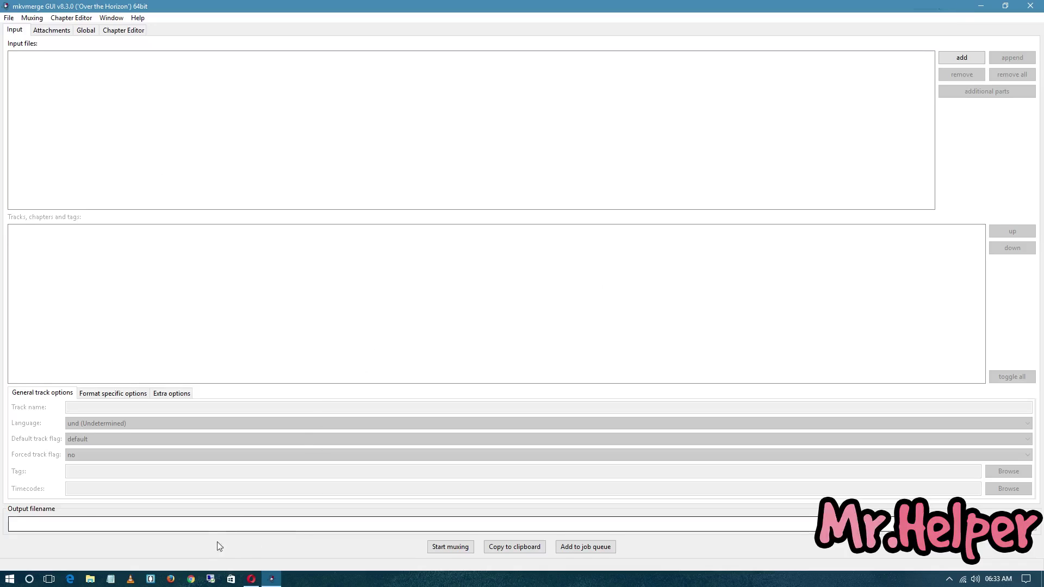
double_click(453, 6)
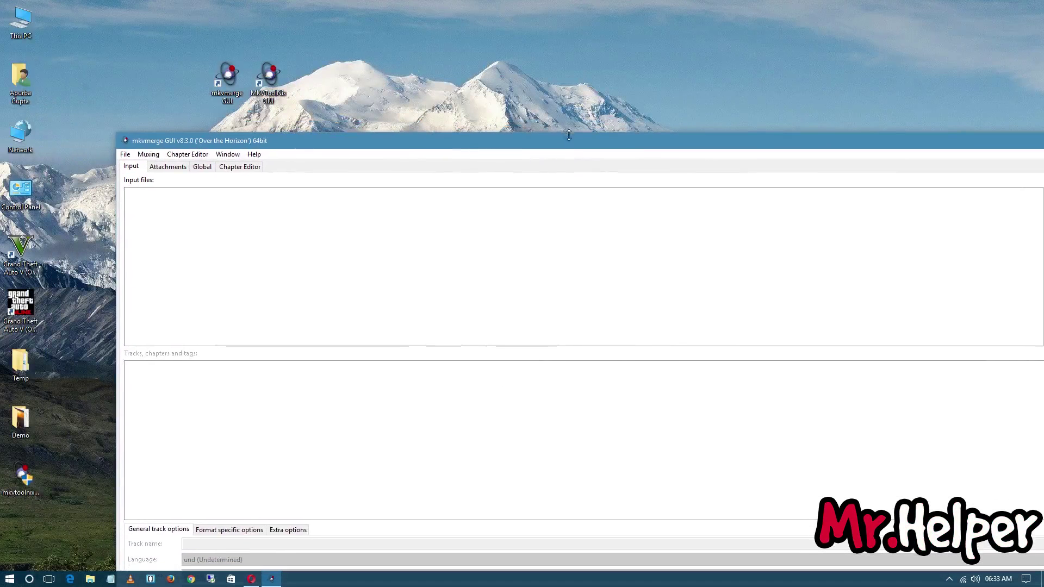
Step: Drag the .mkv video from the Demo folder into mkvmerge's Input files, then maximize mkvmerge
left_click(21, 421)
double_click(21, 421)
left_click_drag(440, 5, 699, 136)
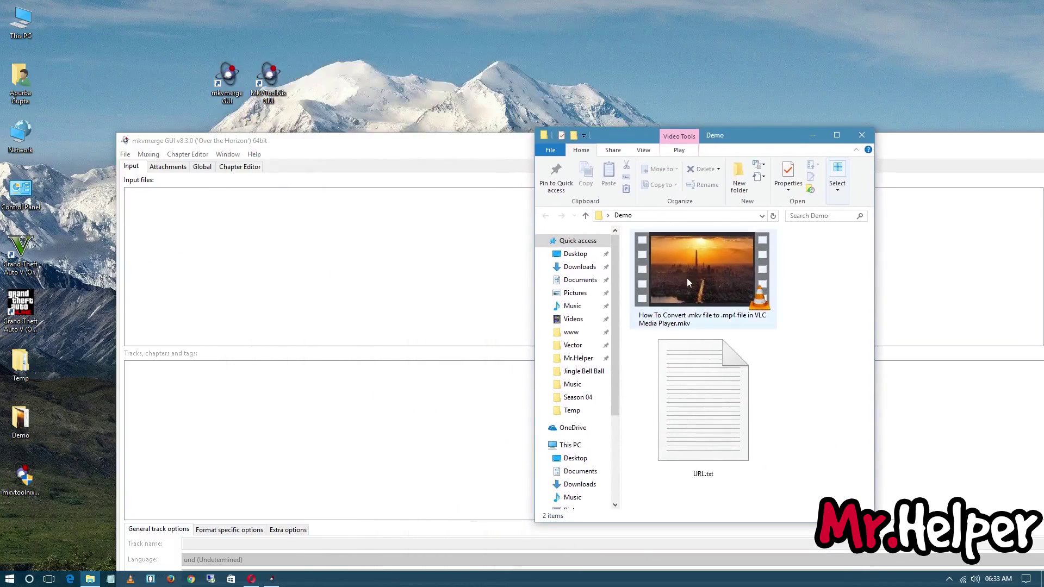
left_click_drag(692, 288, 290, 312)
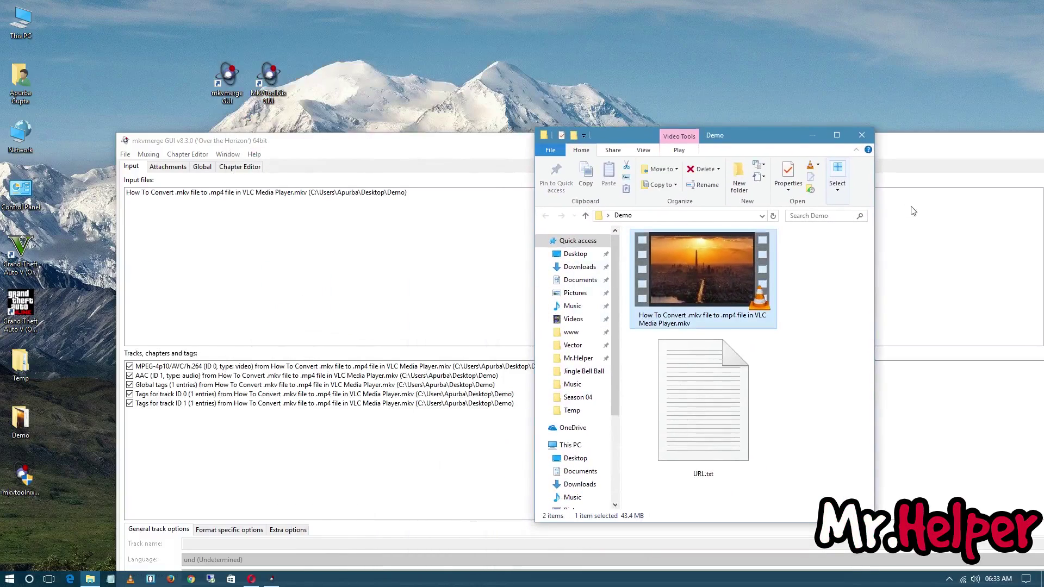
left_click(812, 135)
double_click(764, 143)
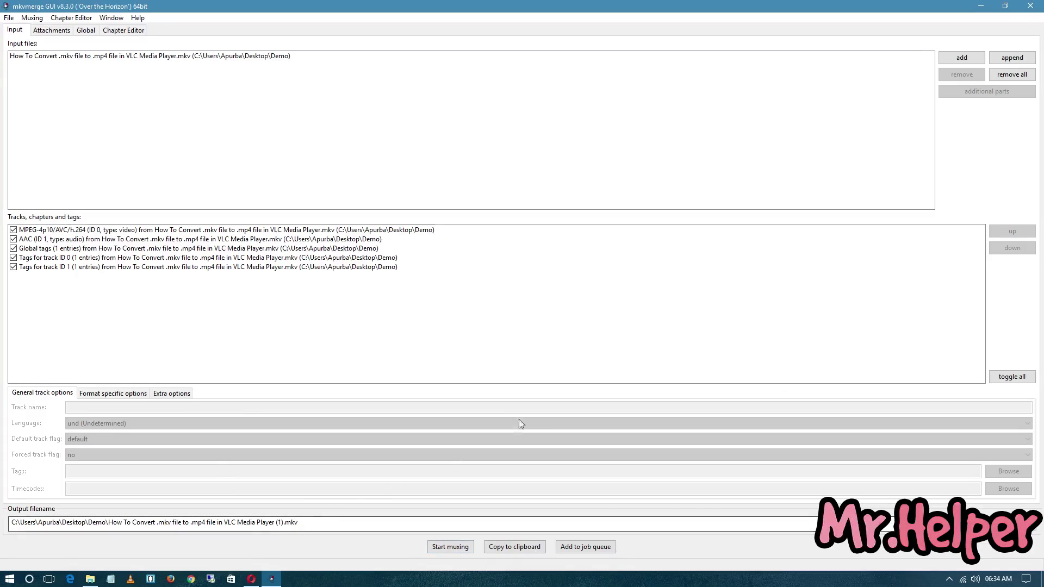
Step: Minimize the mkvmerge GUI window and refresh the Windows desktop
left_click(980, 6)
right_click(762, 106)
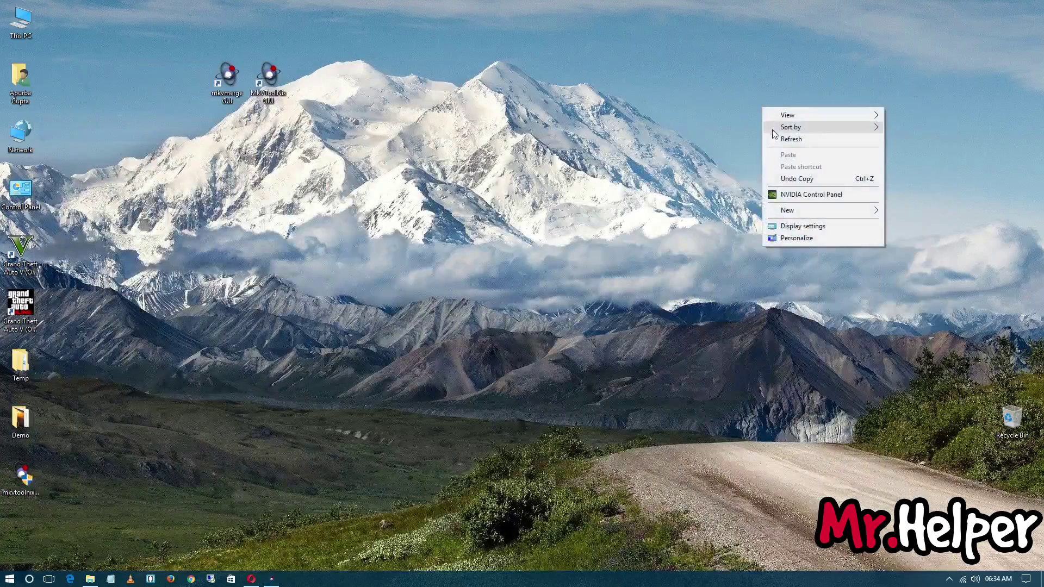
left_click(783, 138)
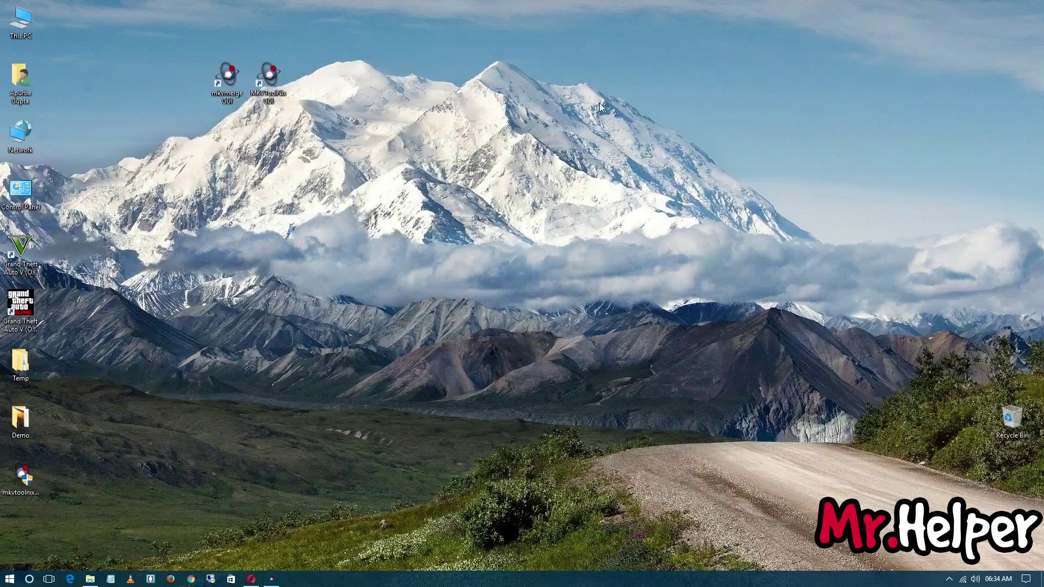